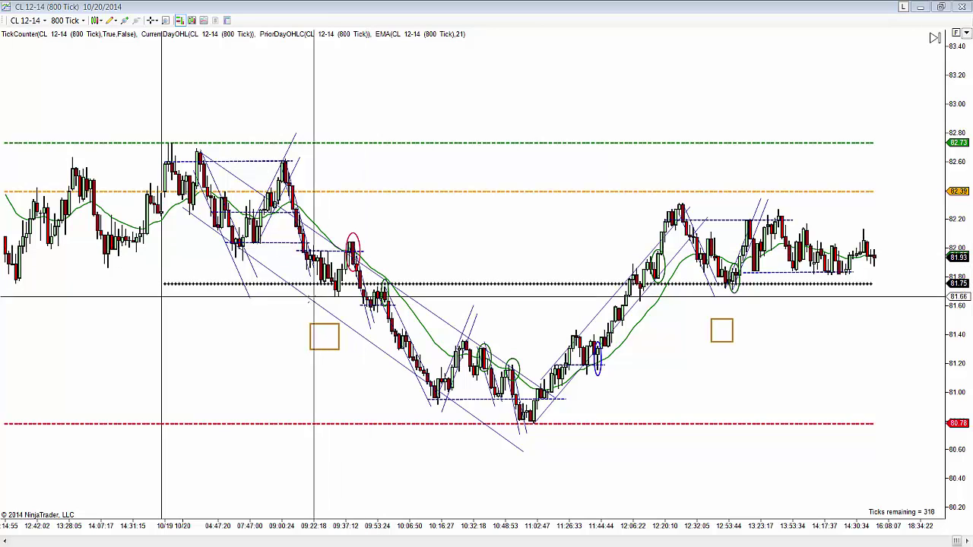
- Change the chart cursor from Cross Hair to Pointer mode
left_click(154, 20)
left_click(155, 35)
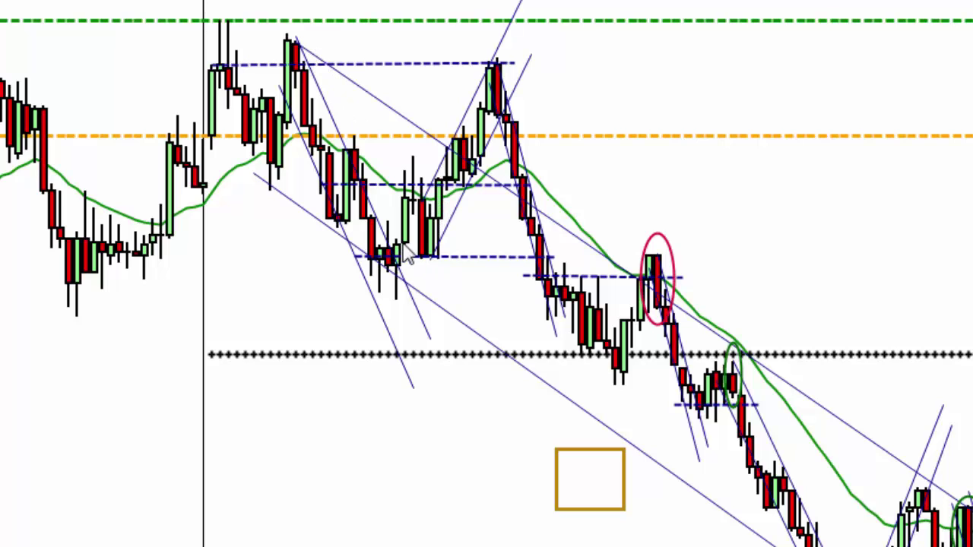
- Drag the gold rectangle up under the early down-move's candle lows, below the black dotted line
left_click(576, 460)
left_click_drag(575, 460, 402, 457)
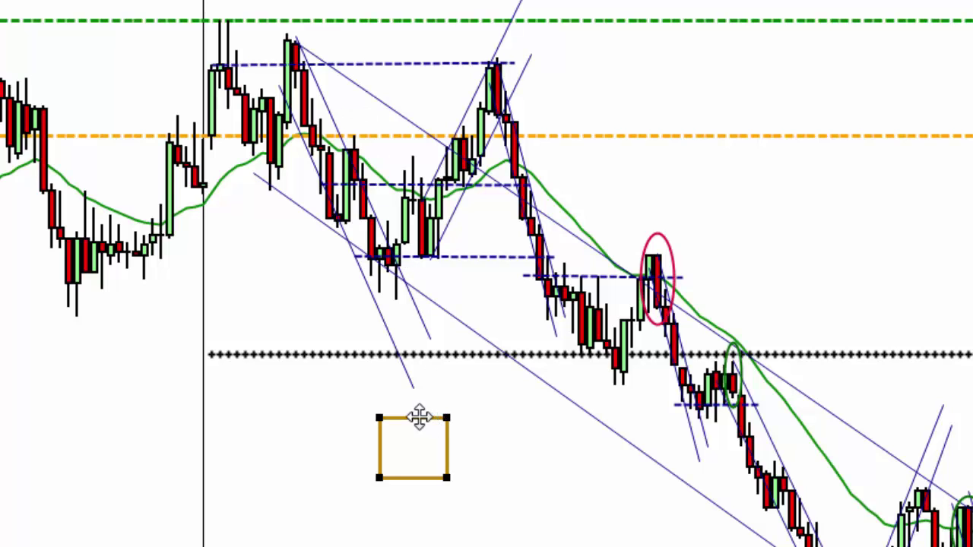
left_click_drag(419, 417, 393, 391)
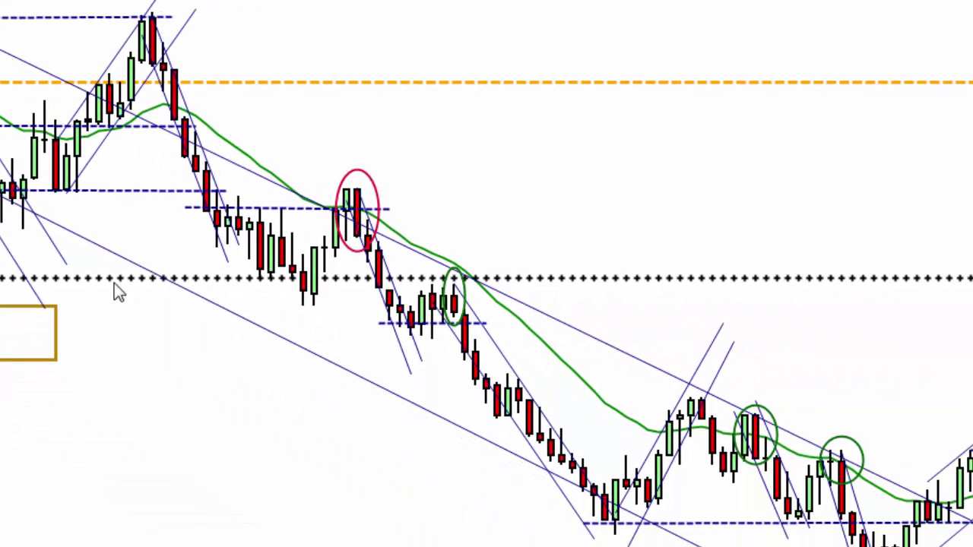
- Re-anchor the main downward channel's upper and lower lines onto the decline's swing highs and lows
mouse_move(114, 259)
left_mouse_down()
mouse_move(130, 198)
mouse_move(119, 180)
mouse_move(88, 241)
mouse_move(94, 236)
left_mouse_up()
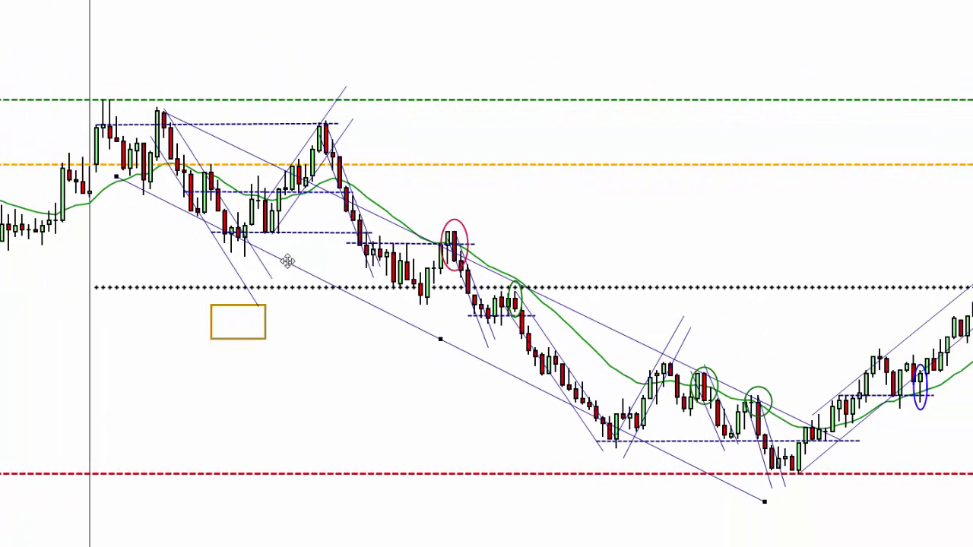
left_click_drag(293, 268, 325, 201)
left_click_drag(758, 502, 758, 506)
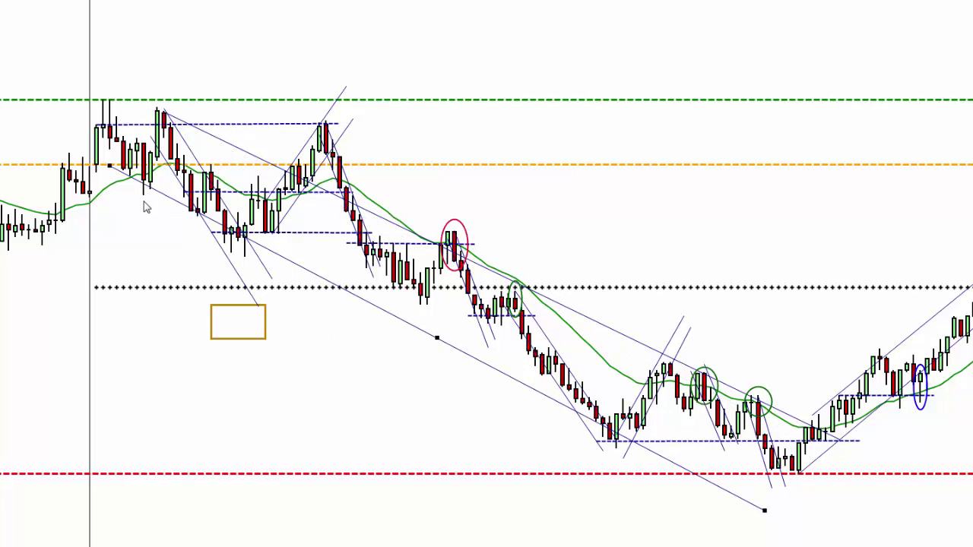
left_click_drag(346, 206, 289, 256)
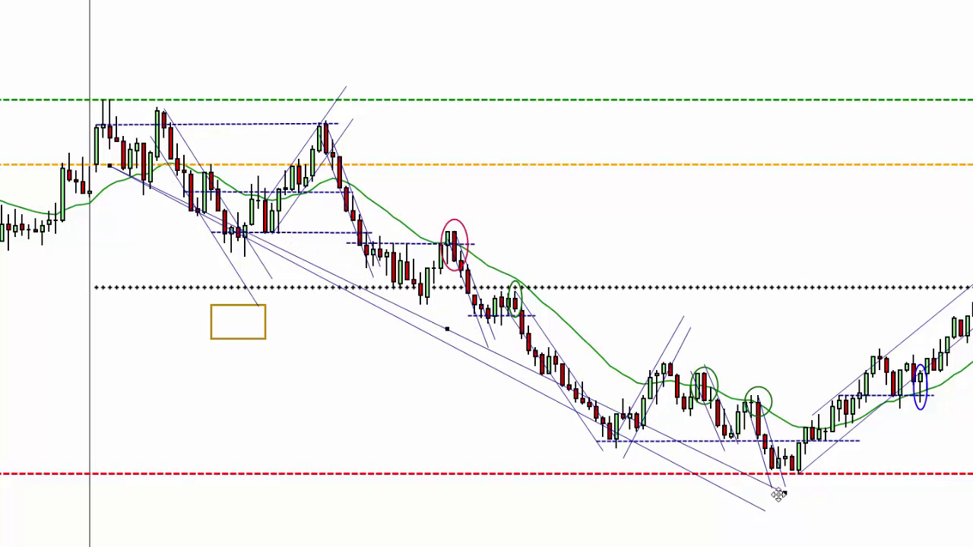
left_click_drag(780, 494, 772, 517)
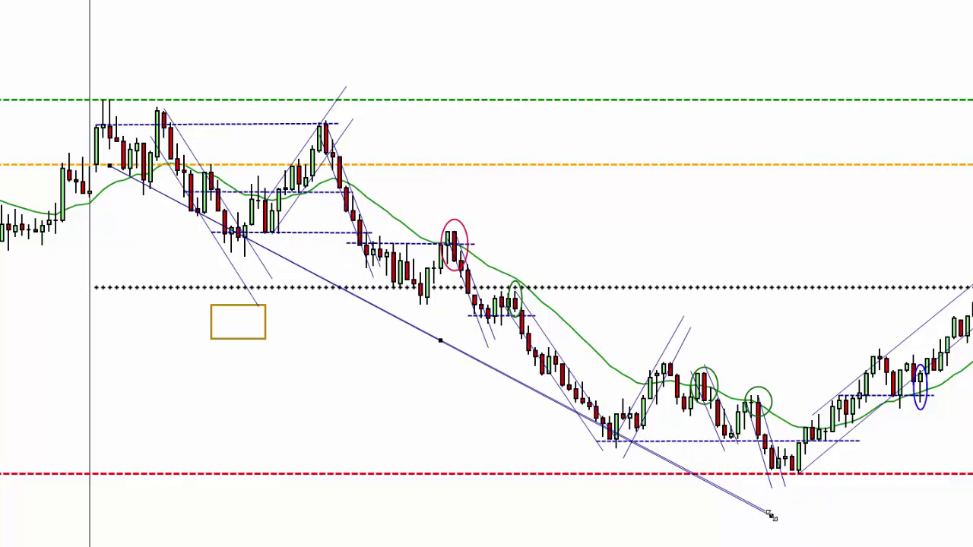
left_click_drag(440, 341, 492, 285)
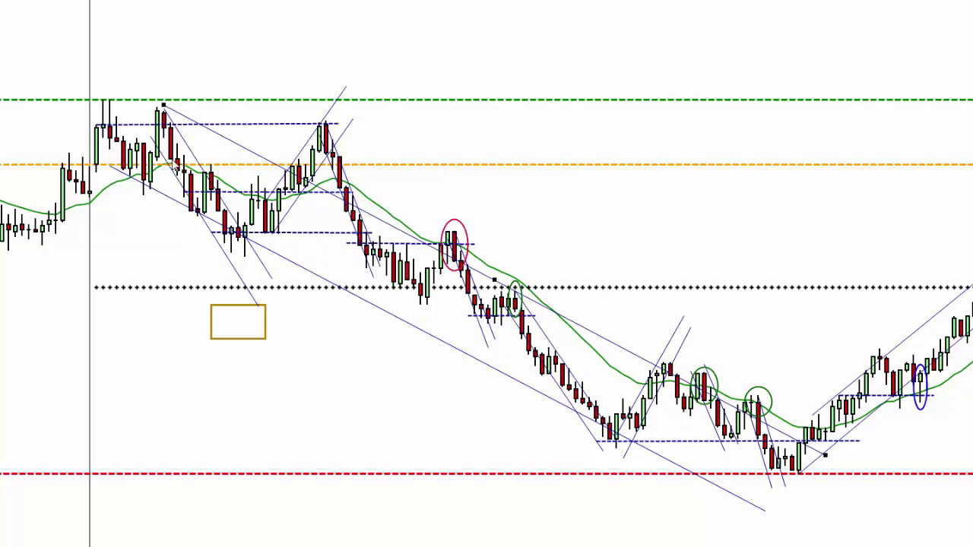
- Nudge the upper channel line, lift the dashed line by the red circle, and move the gold rectangle beside it
mouse_move(233, 140)
left_mouse_down()
mouse_move(251, 132)
mouse_move(282, 139)
mouse_move(216, 137)
left_mouse_up()
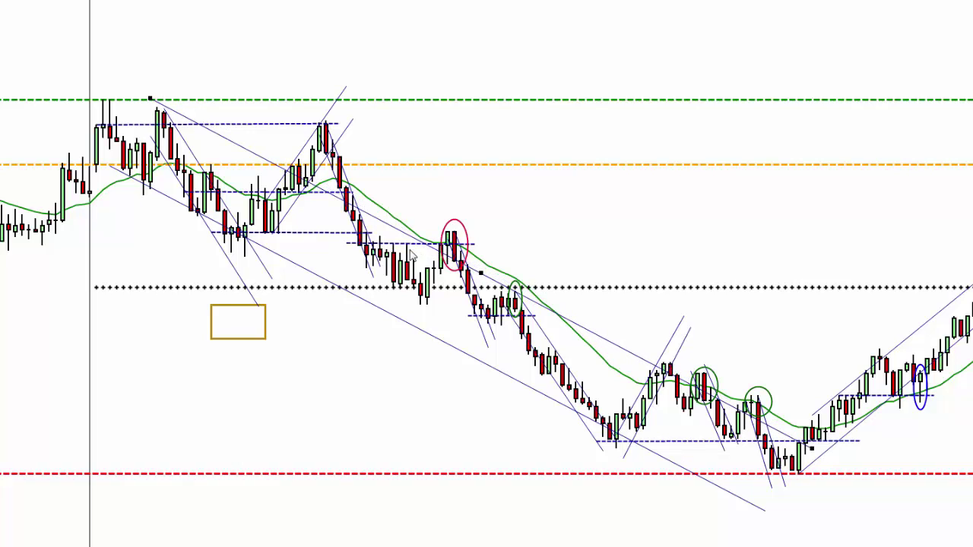
left_click_drag(405, 249, 407, 245)
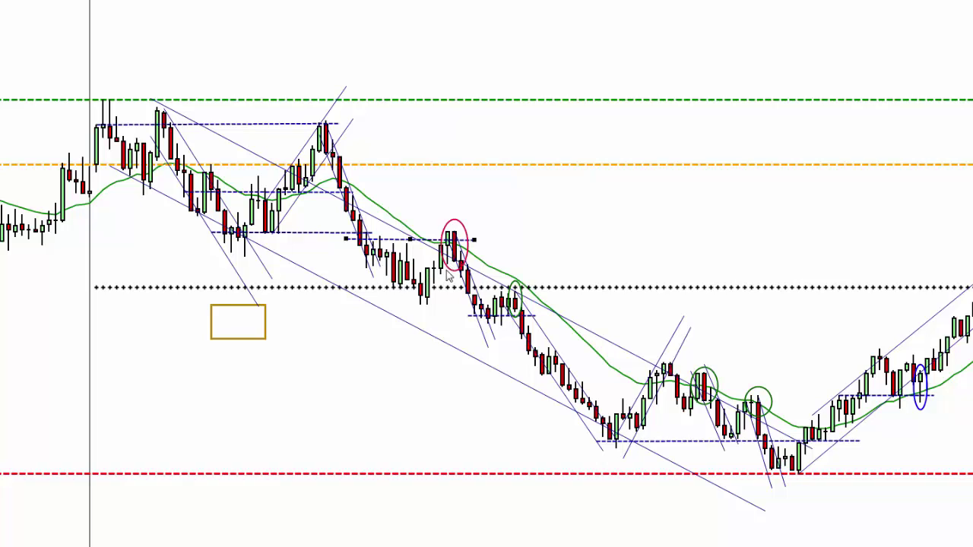
left_click_drag(264, 325, 485, 278)
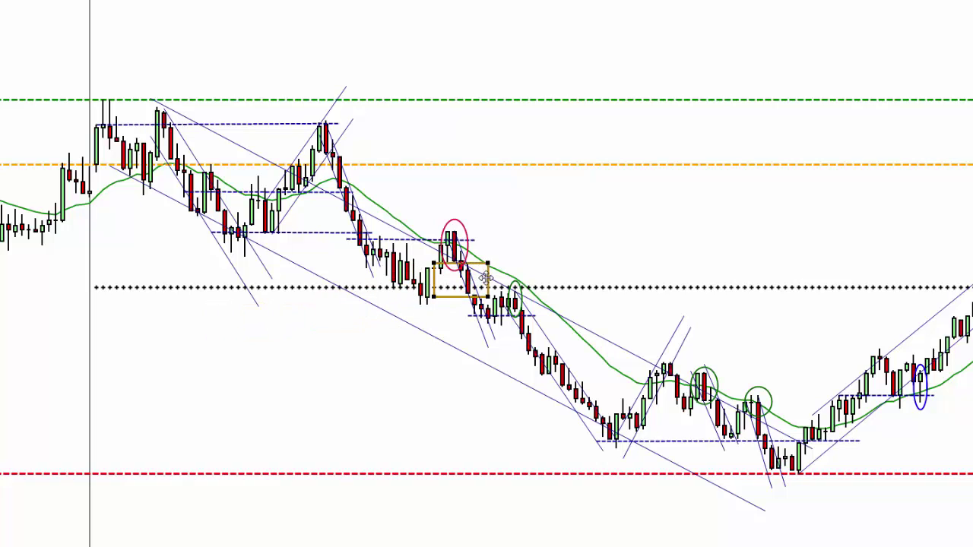
- Drag the gold rectangle down into the open space beneath the channel's lower line
left_click_drag(485, 279, 438, 392)
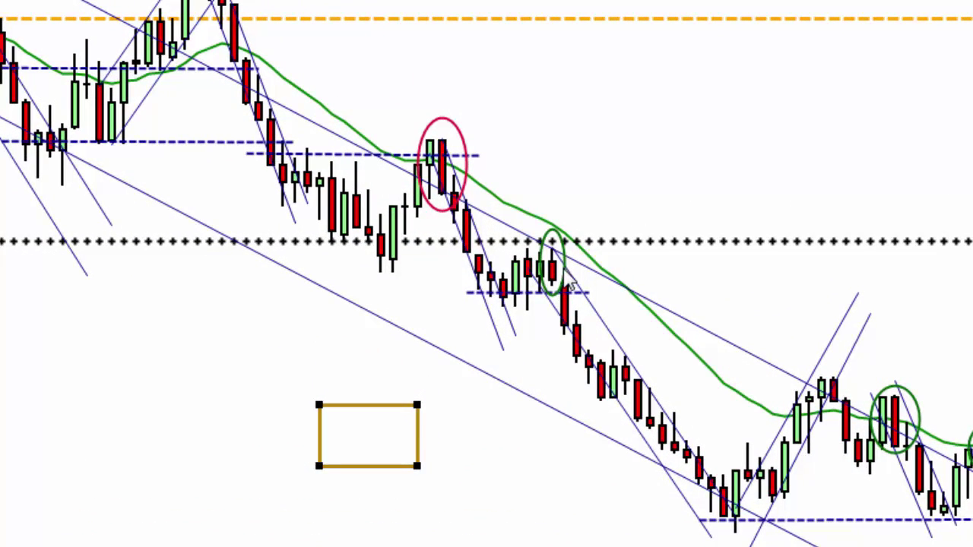
left_click(413, 454)
left_click(411, 445)
left_click_drag(412, 444, 583, 315)
key("ctrl+z")
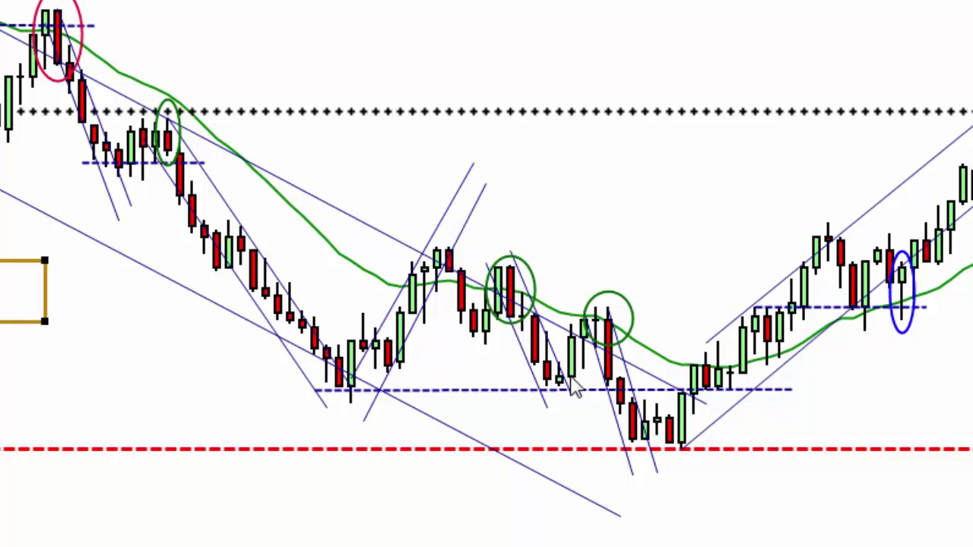
- Position the gold rectangle below the red dashed prior-day low, under the two green-circled setups
left_click_drag(8, 261, 463, 477)
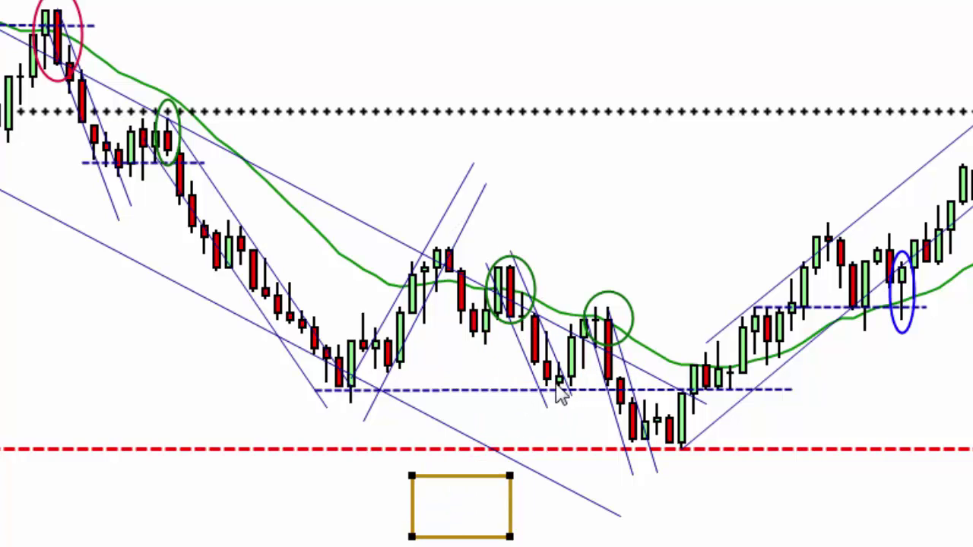
left_click(488, 386)
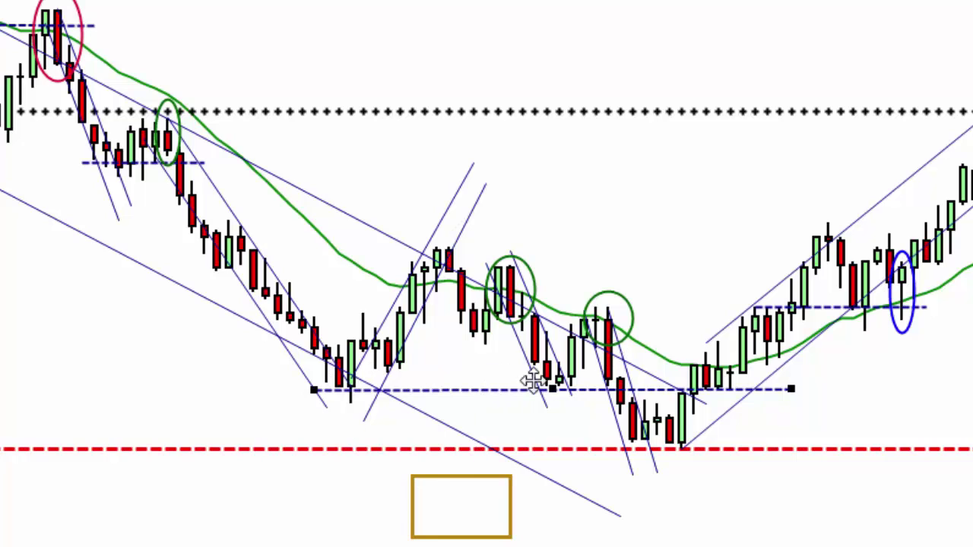
left_click(485, 478)
left_click_drag(484, 478, 460, 507)
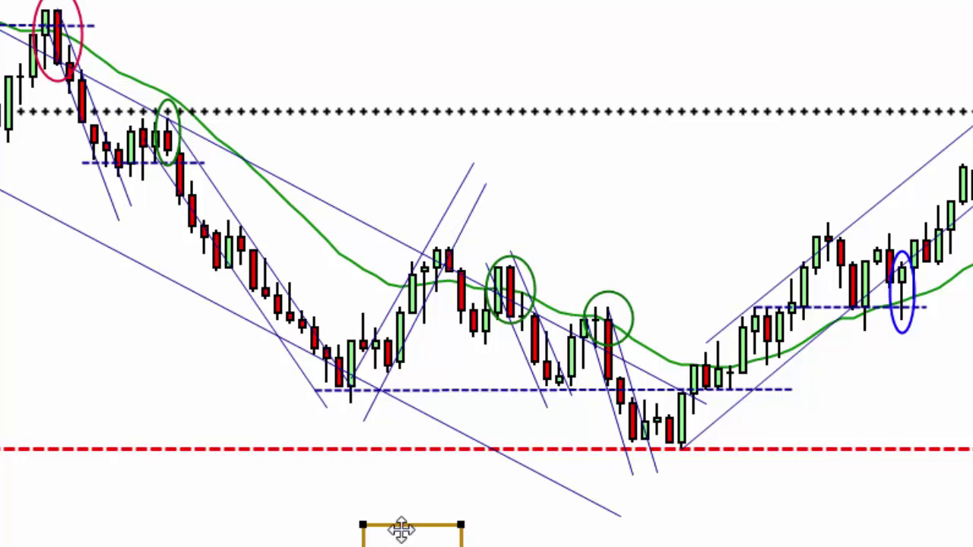
left_click_drag(412, 525, 284, 482)
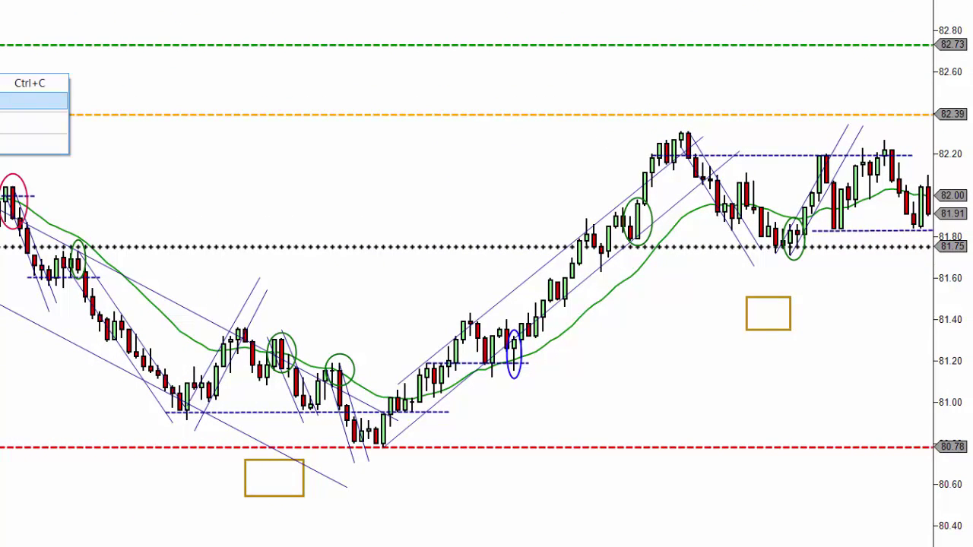
- Duplicate the dashed line at 81.18 across the middle lows and draw a blue arrow along the early decline
key("Return")
key("ctrl+v")
left_click_drag(326, 363, 332, 359)
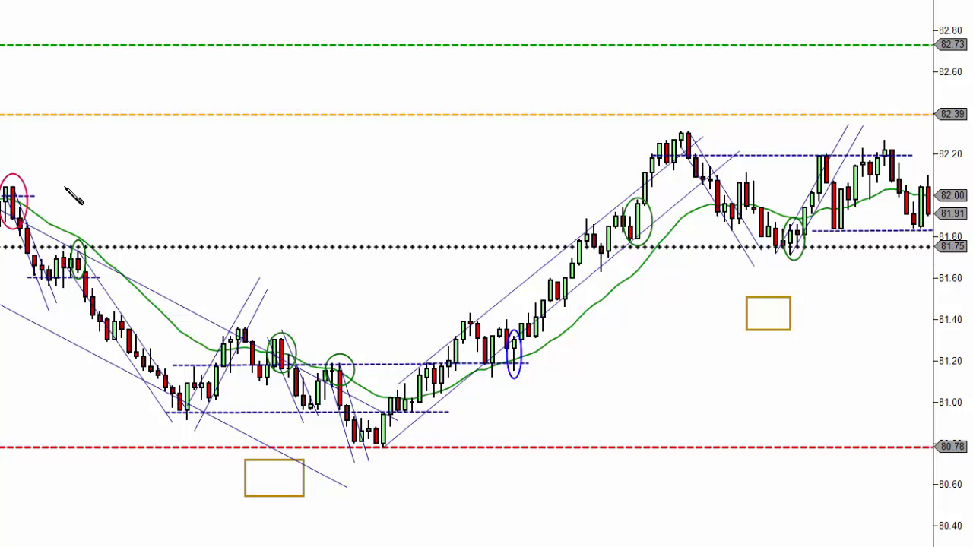
mouse_move(41, 170)
left_mouse_down()
mouse_move(212, 276)
mouse_move(200, 250)
left_mouse_up()
- Move the copied dashed line up to about 81.30 at the earlier swing highs
left_click(202, 252)
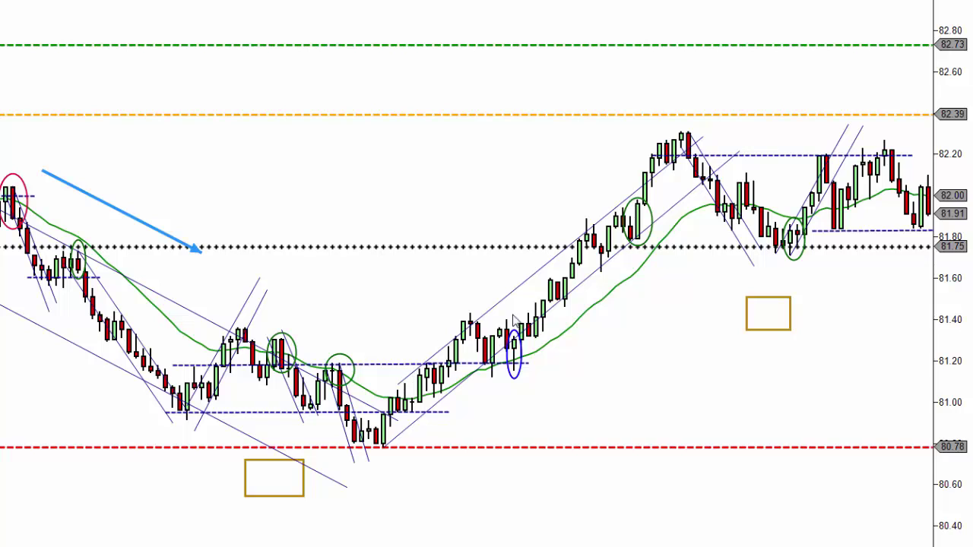
left_click_drag(395, 367, 440, 339)
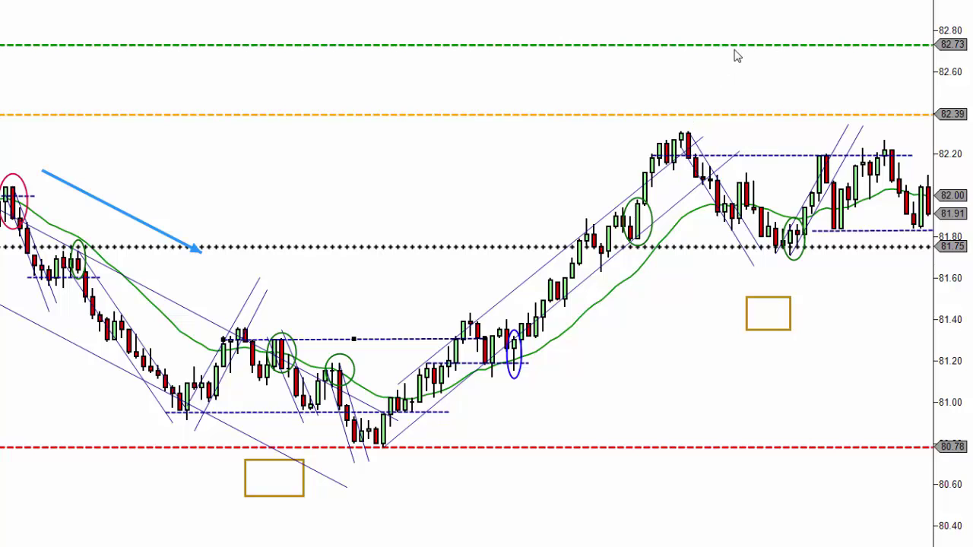
left_click_drag(706, 336, 449, 329)
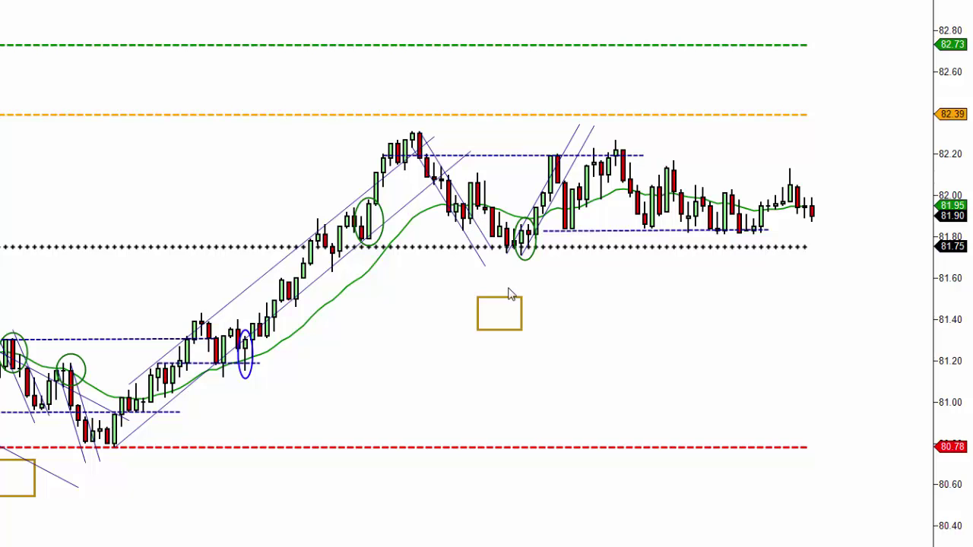
- Draw a blue arrow down from the circled setup near 81.9 and set the gold rectangle around 81.20–81.35
left_click_drag(511, 302, 496, 211)
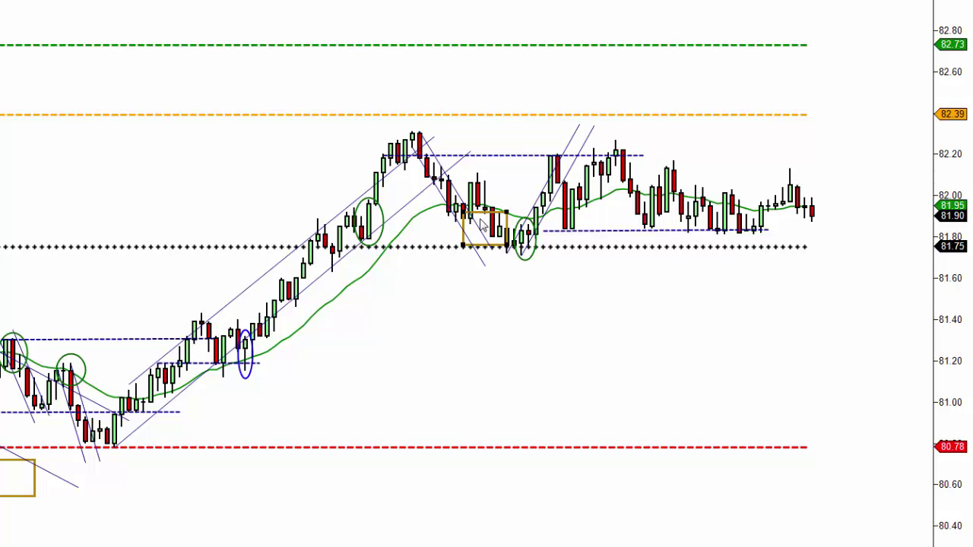
left_click_drag(479, 221, 471, 319)
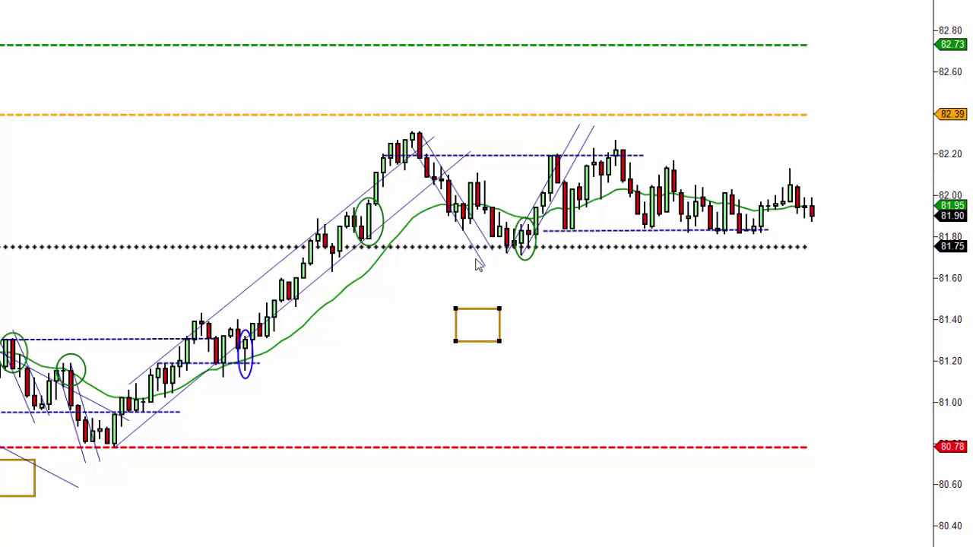
left_click_drag(419, 135, 447, 223)
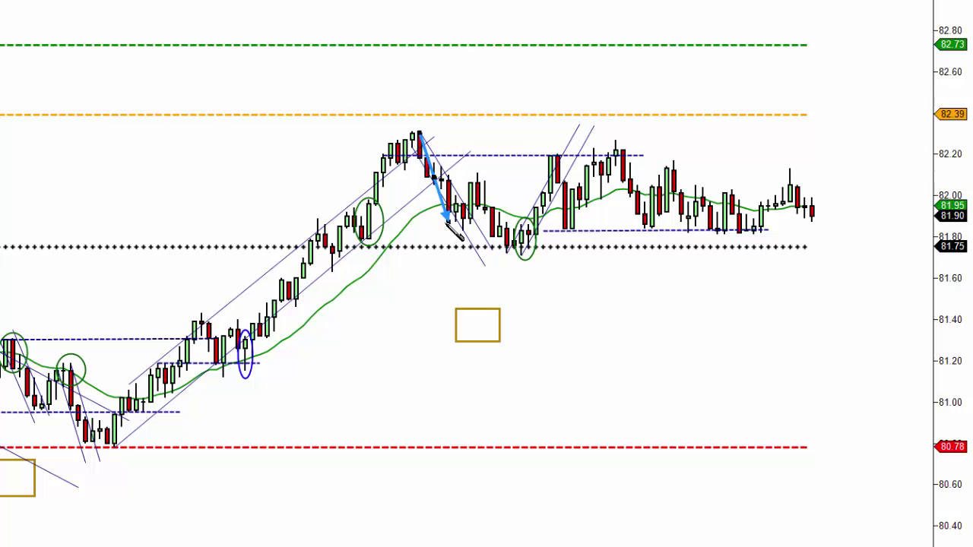
left_click_drag(434, 186, 382, 245)
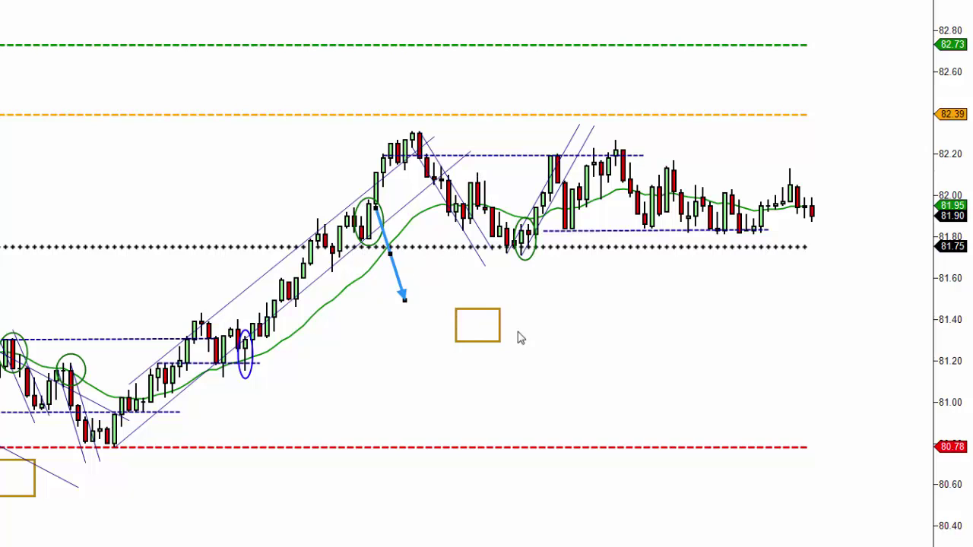
left_click_drag(471, 308, 563, 345)
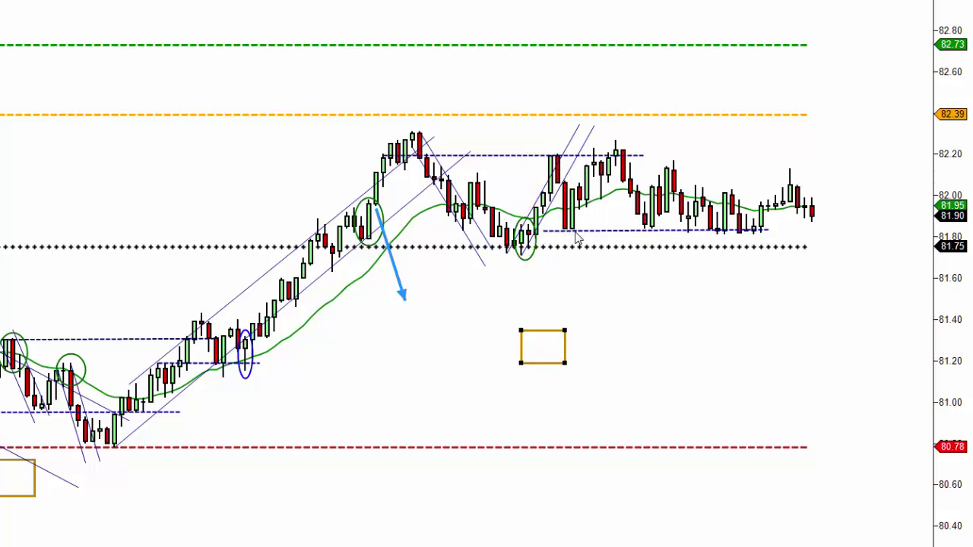
- Shorten the lower dashed support, move the gold rectangle to 81.15–81.30, and extend the 82.20 line to the latest bars
left_click_drag(614, 231, 560, 232)
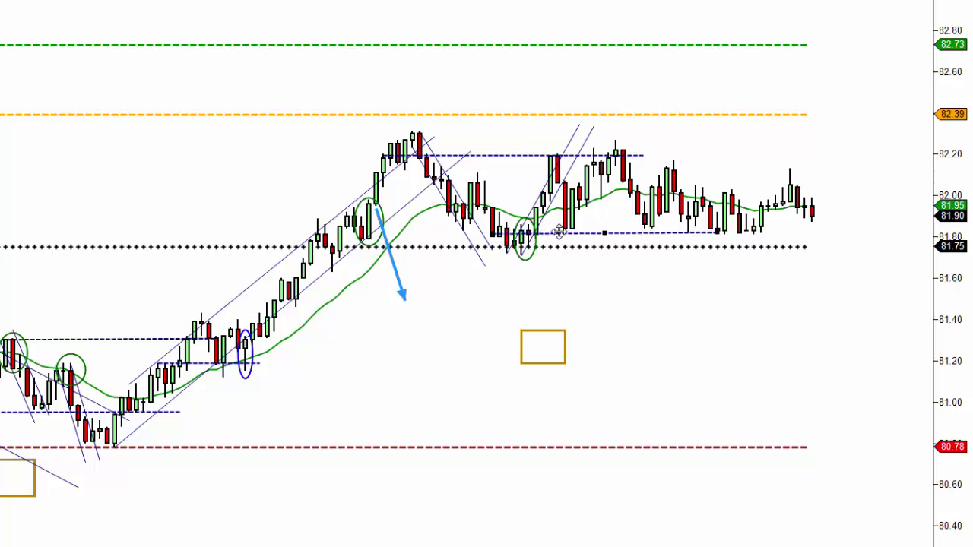
left_click_drag(563, 352, 671, 347)
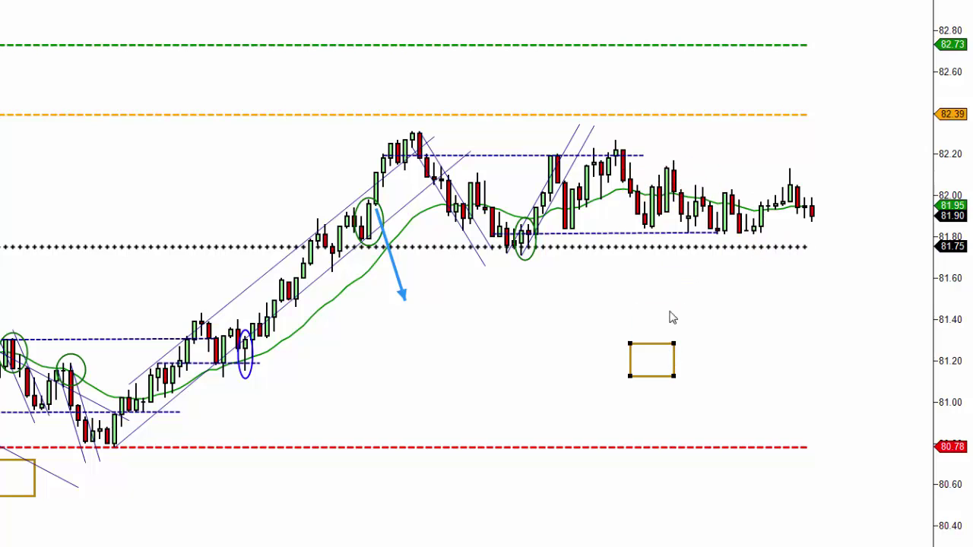
left_click(643, 154)
left_click_drag(643, 153, 818, 152)
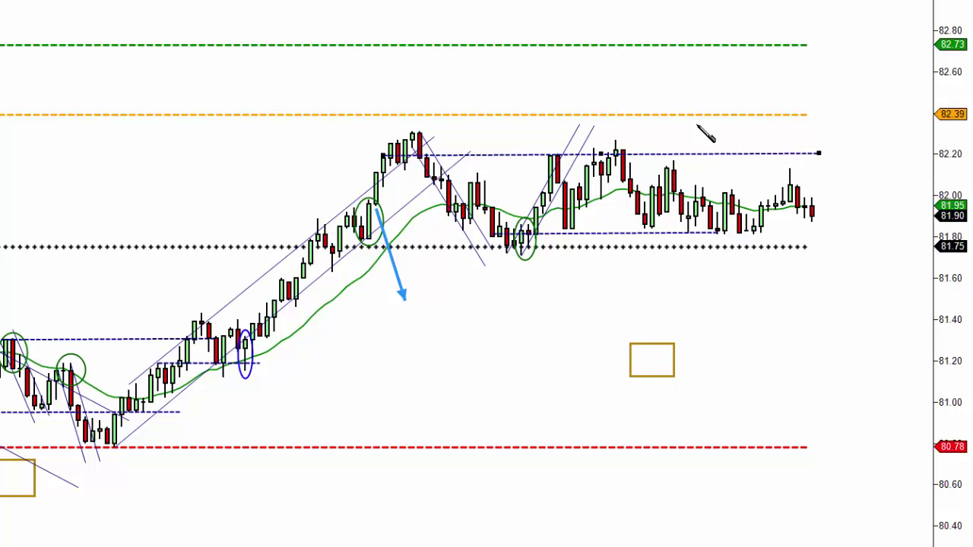
- Draw a falling trendline from the 82.30 high, with a parallel copy below toward 81.60
left_click_drag(412, 132, 862, 213)
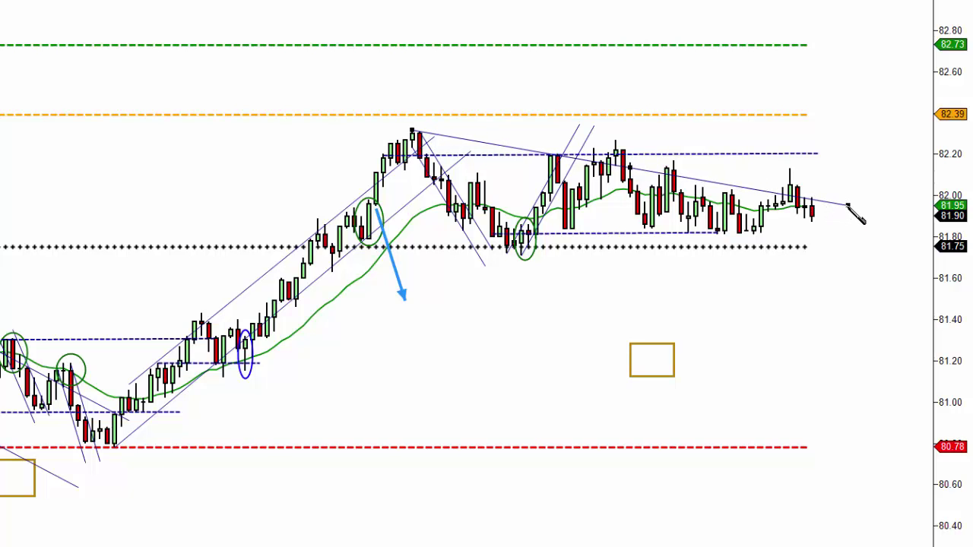
right_click(726, 190)
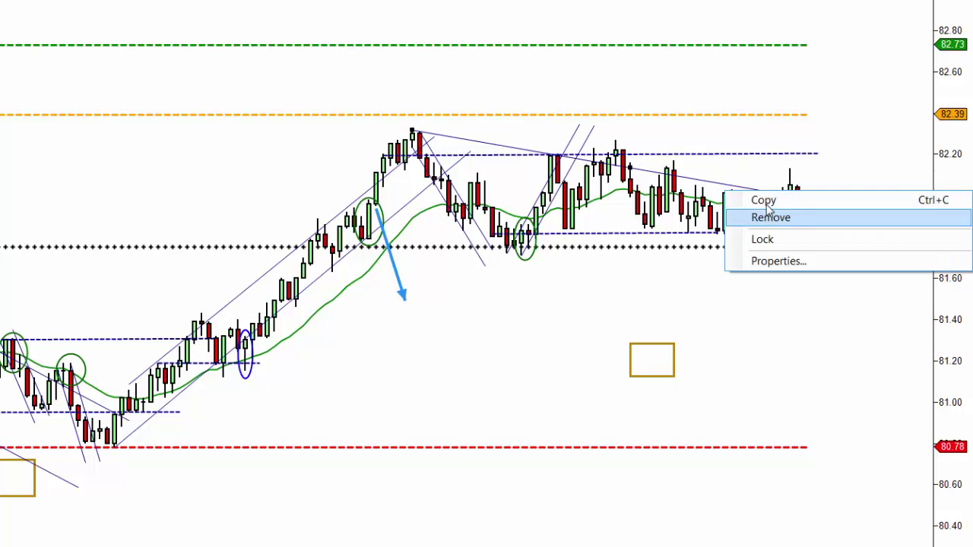
left_click(766, 202)
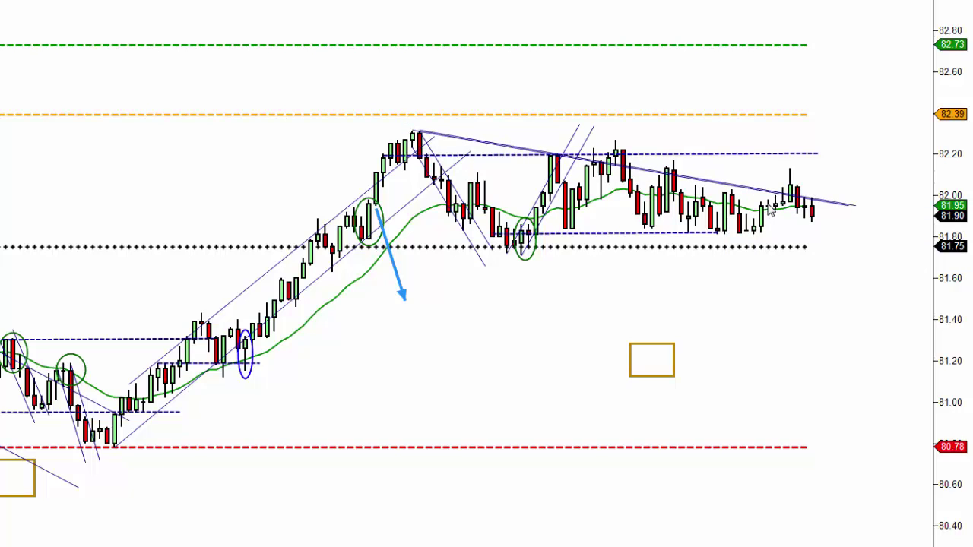
left_click_drag(704, 185, 700, 258)
left_click(743, 354)
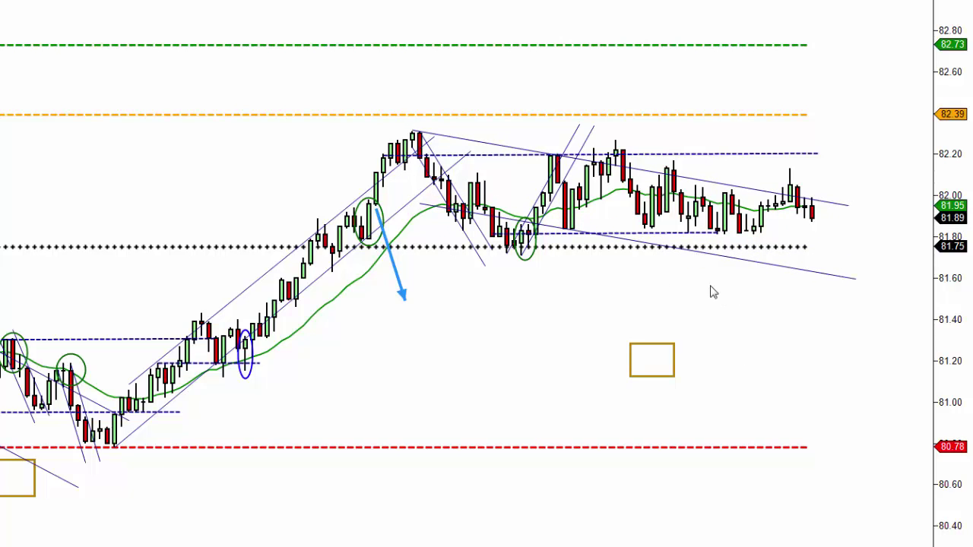